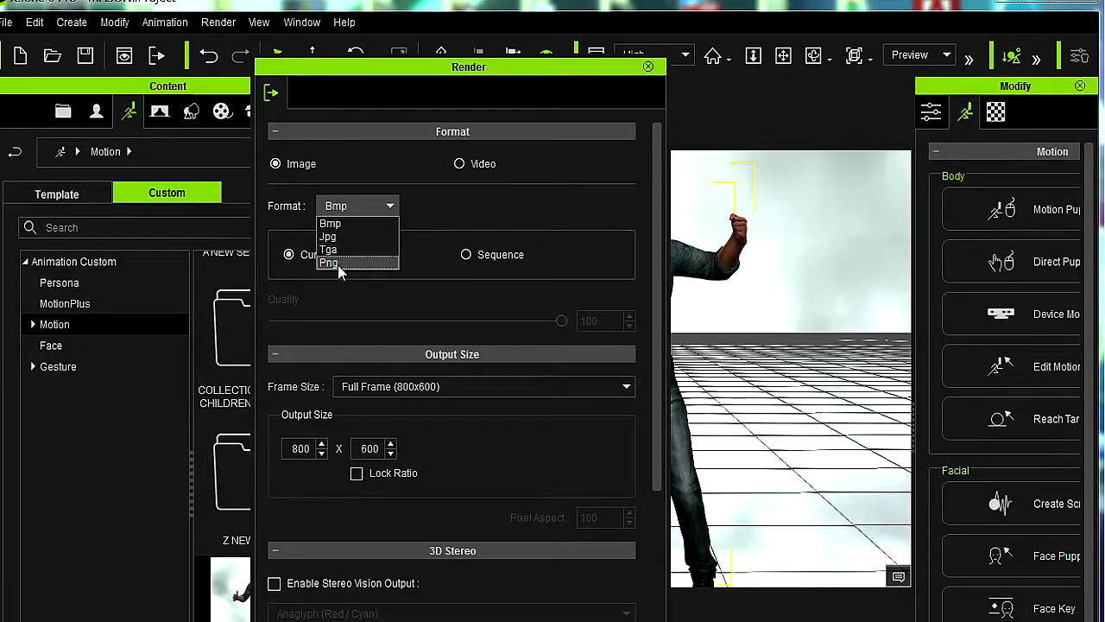
Step: Render the current frame as a BMP image at HD 720p (1280x720) and save it on the desktop as mason
left_click(438, 205)
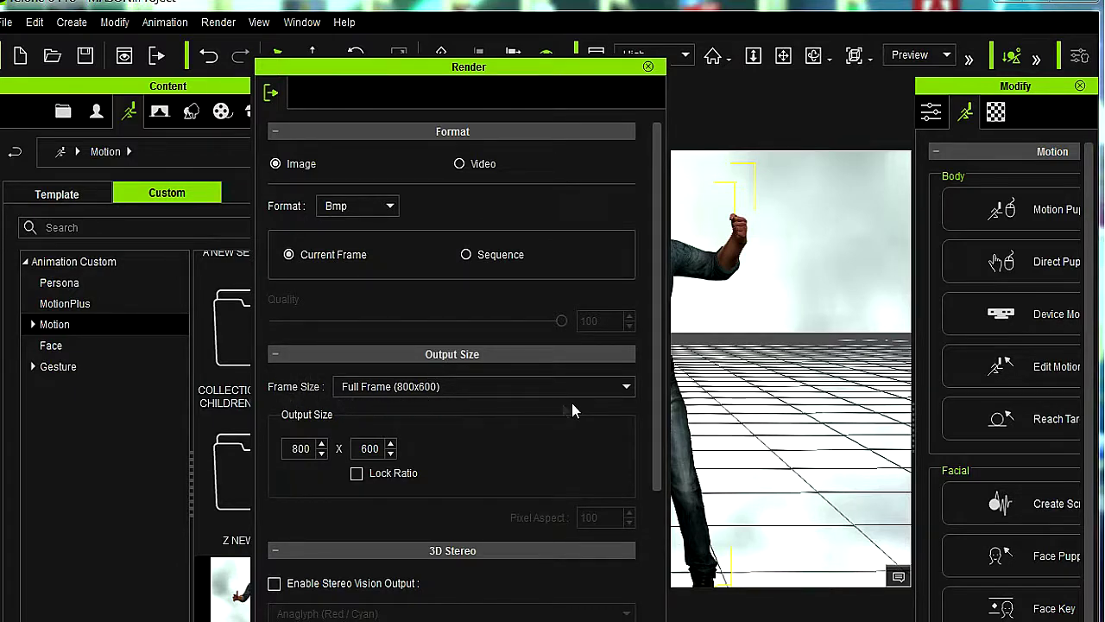
left_click(625, 390)
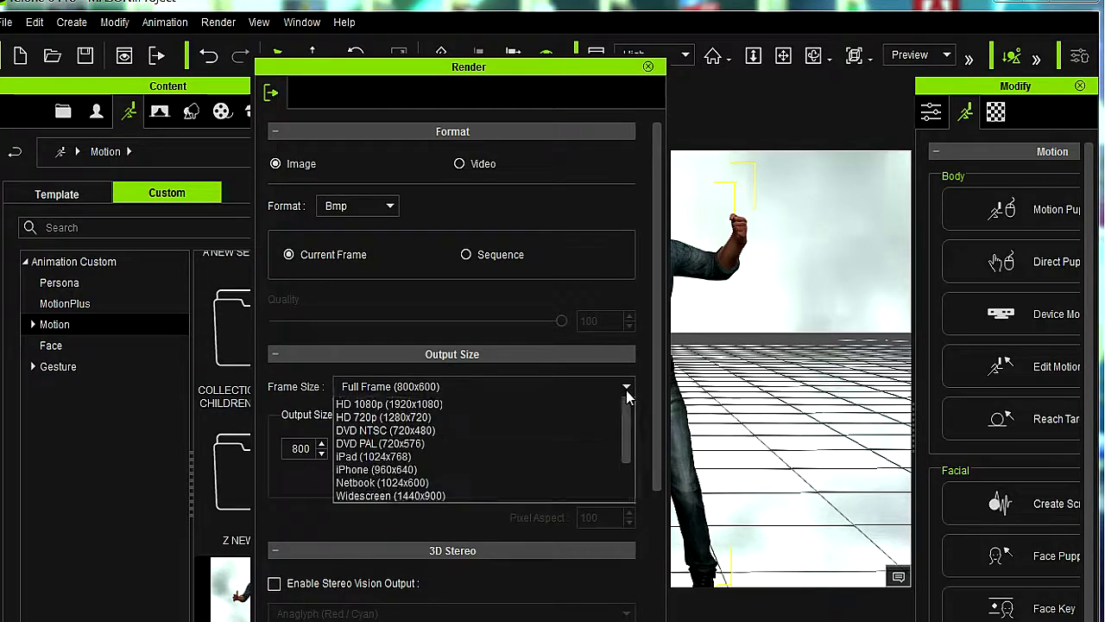
left_click(418, 417)
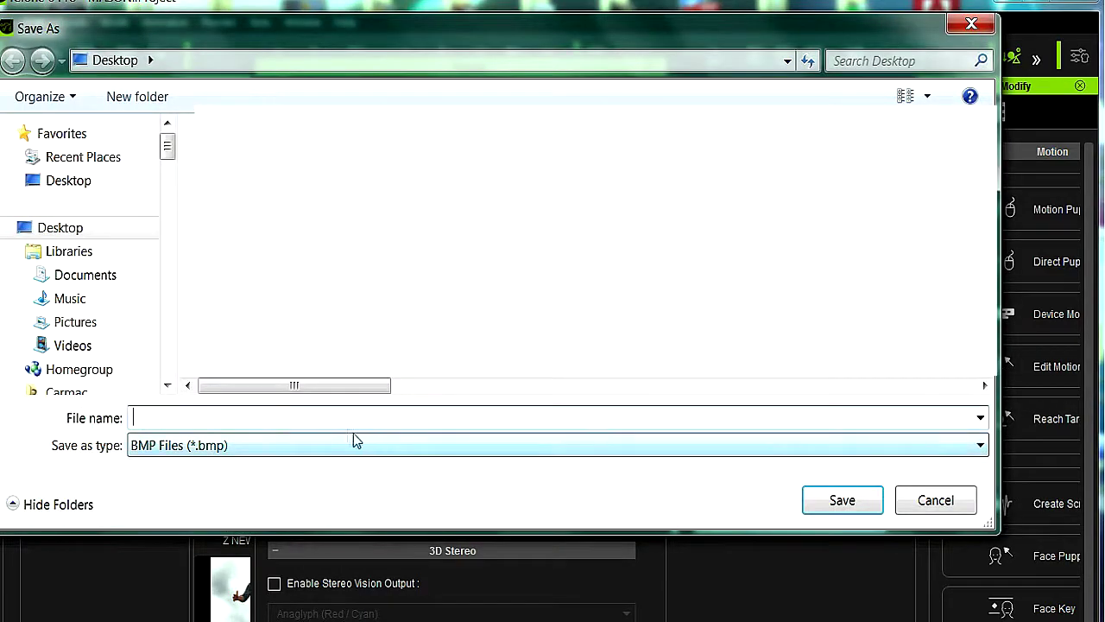
left_click(342, 421)
type("mascot")
key("Return")
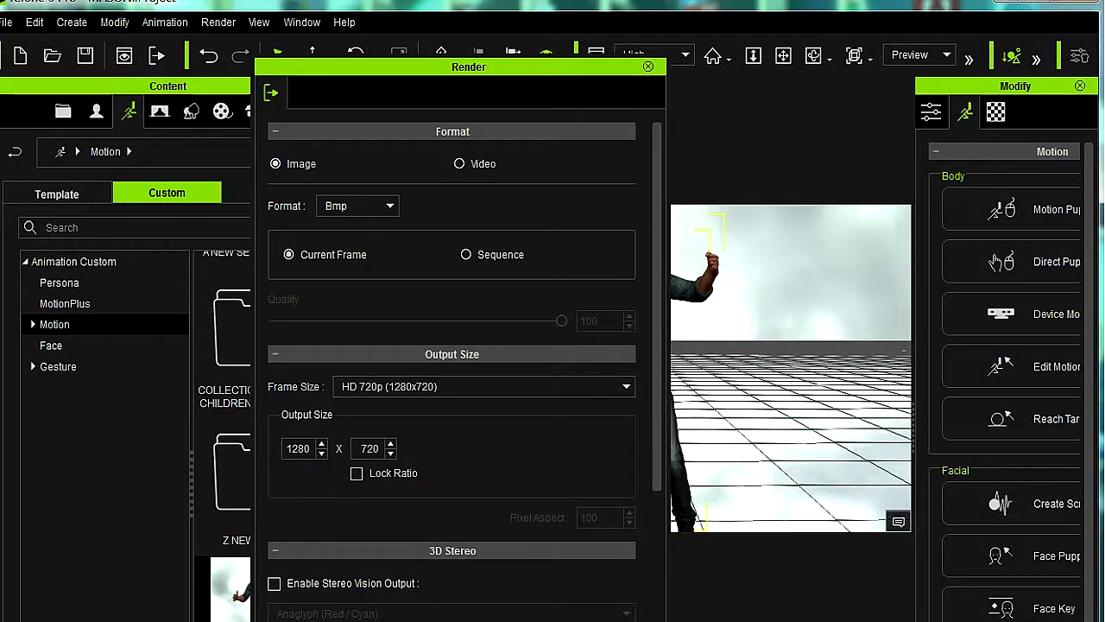
Step: Switch to Photoshop with mason.bmp open and resize the image to 100 pixels wide by 60 pixels high
mouse_move(707, 621)
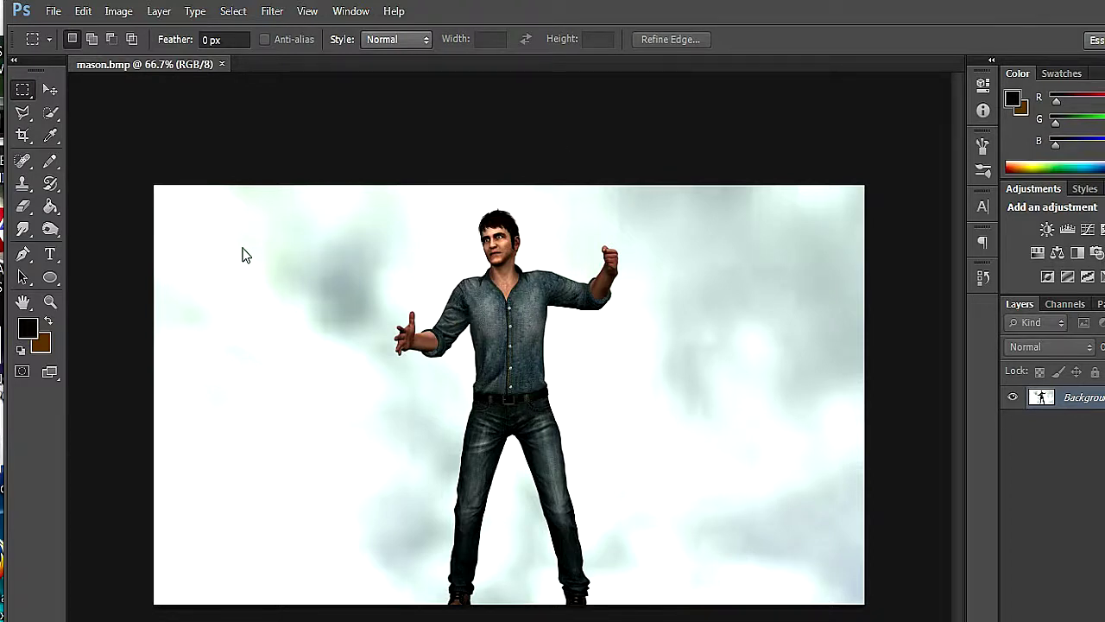
left_click(117, 11)
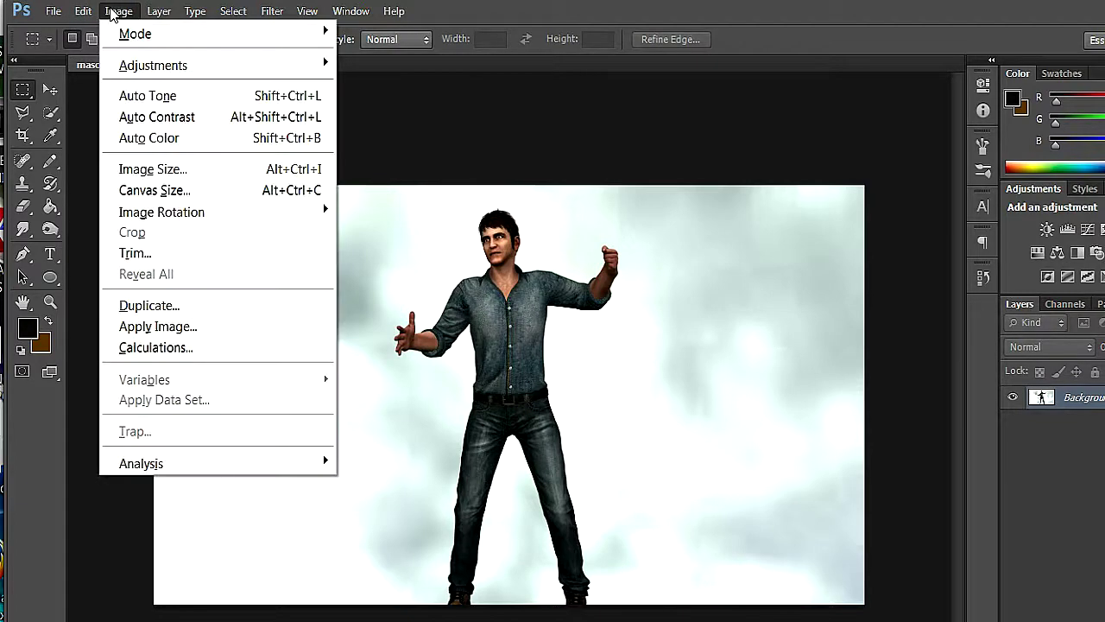
left_click(188, 169)
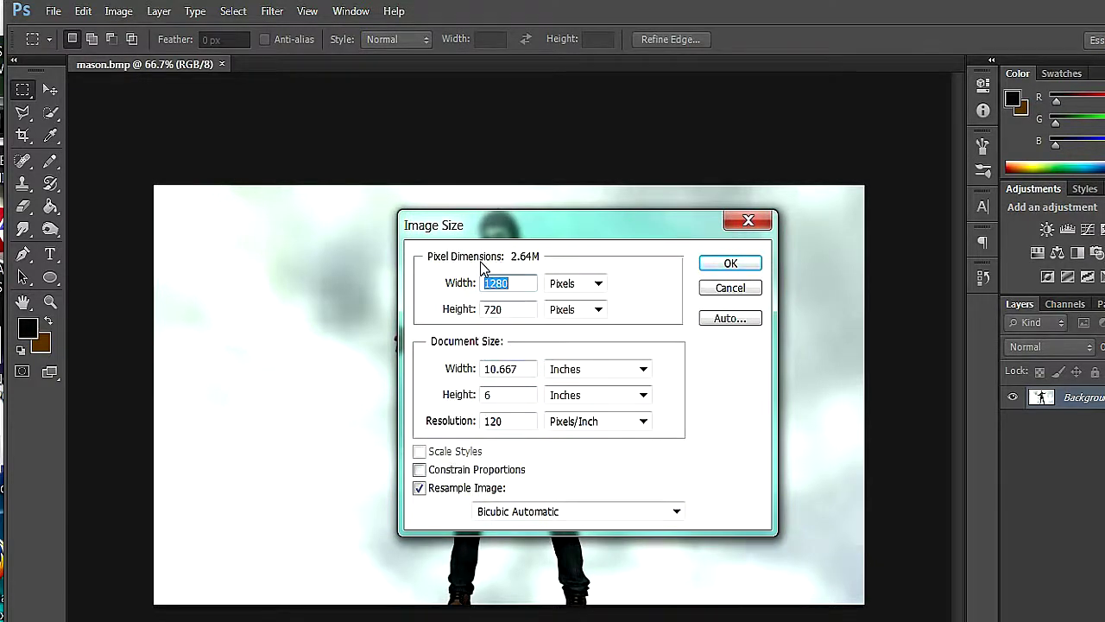
double_click(505, 283)
type("100")
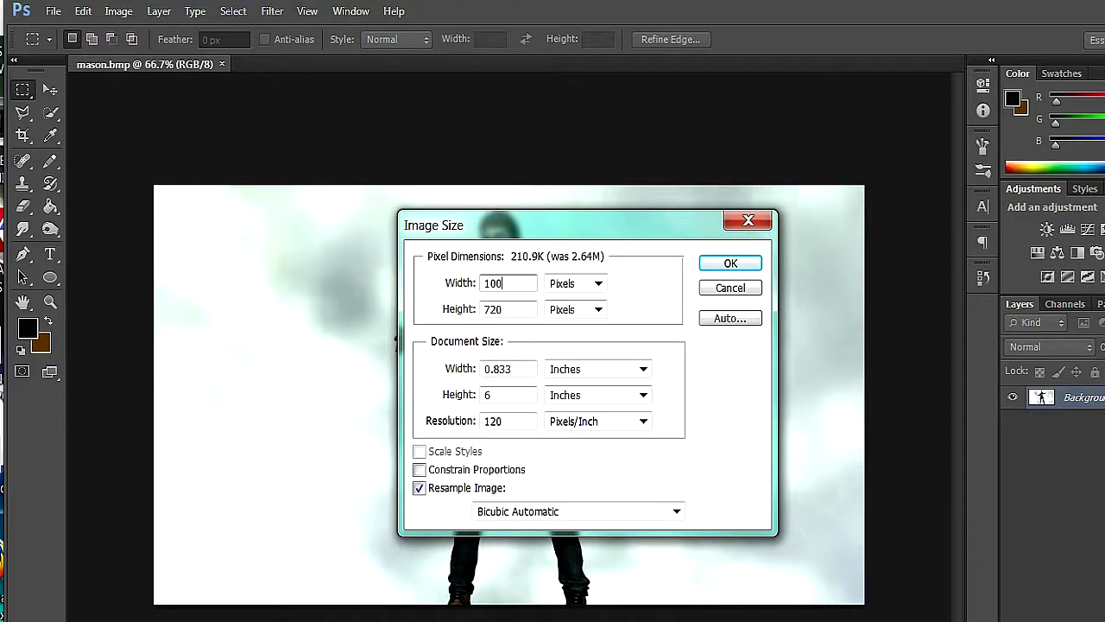
double_click(511, 310)
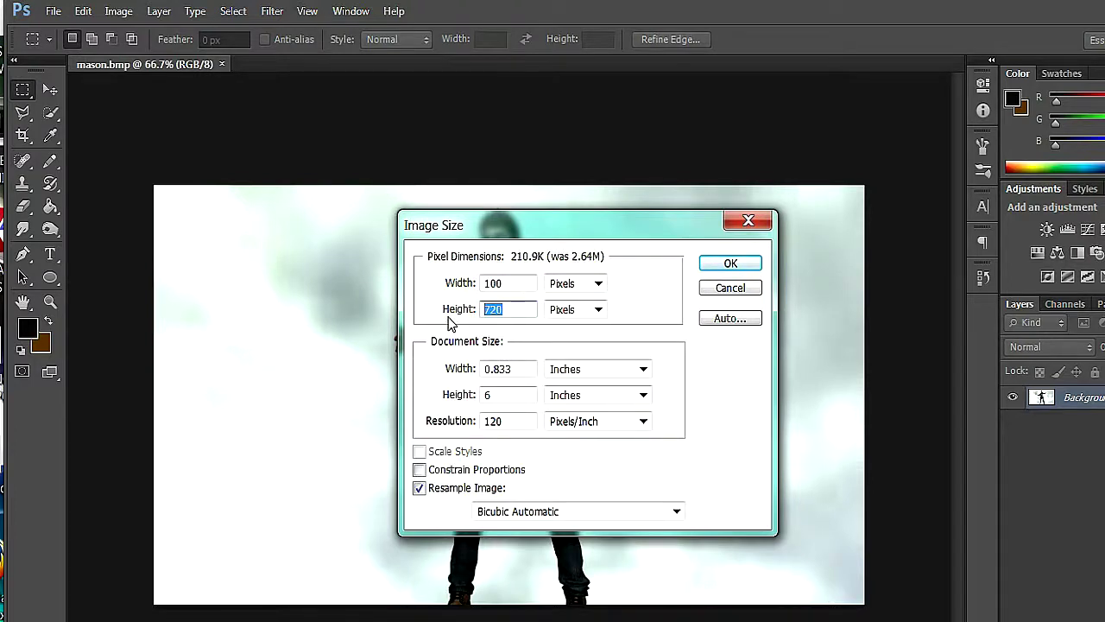
type("3")
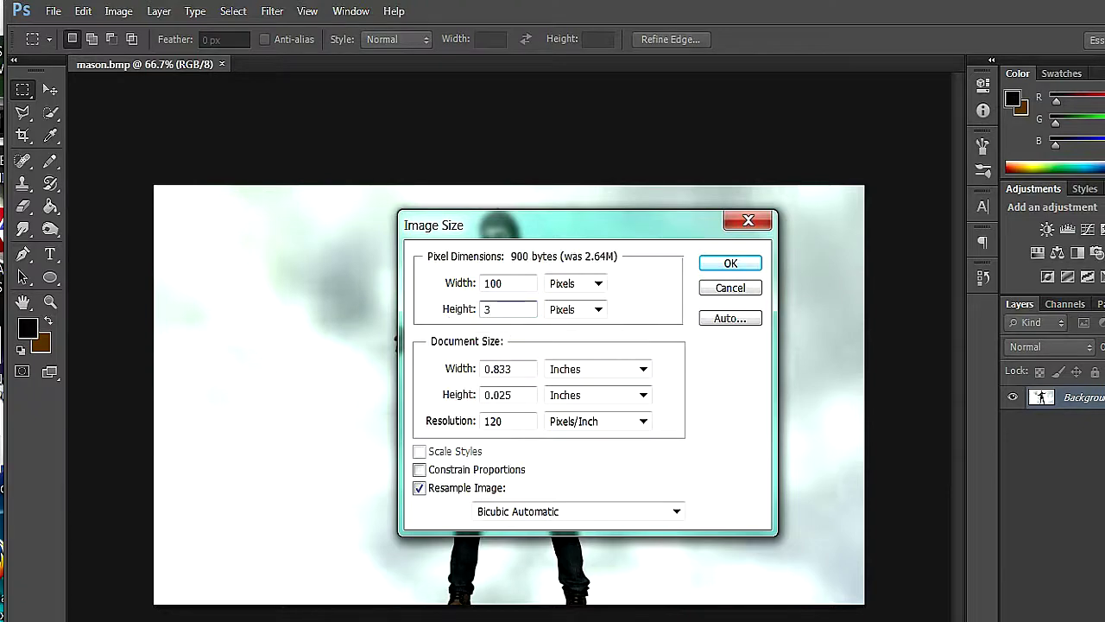
key("BackSpace")
type("60")
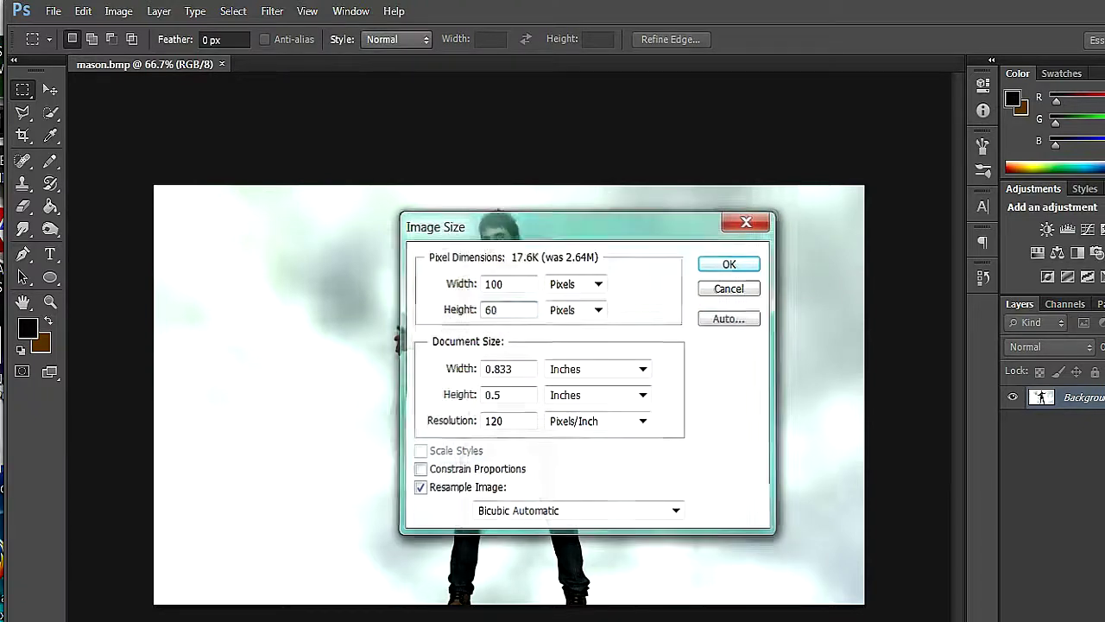
key("Return")
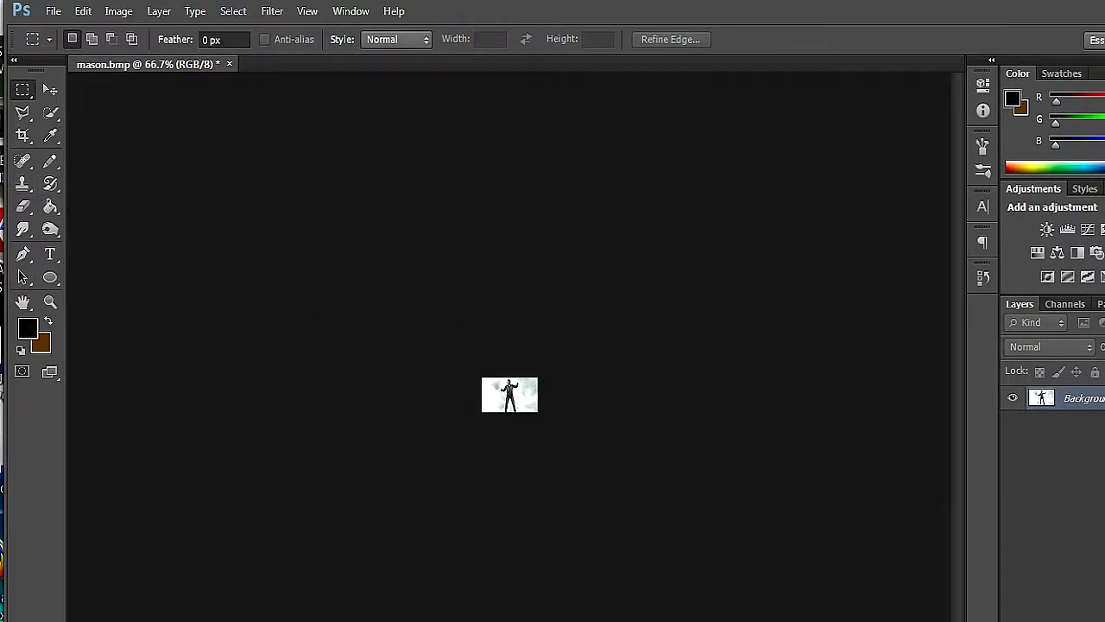
Step: Save the resized image on the desktop as a new BMP file named mason 1 with 32-bit depth
key("ctrl+shift+s")
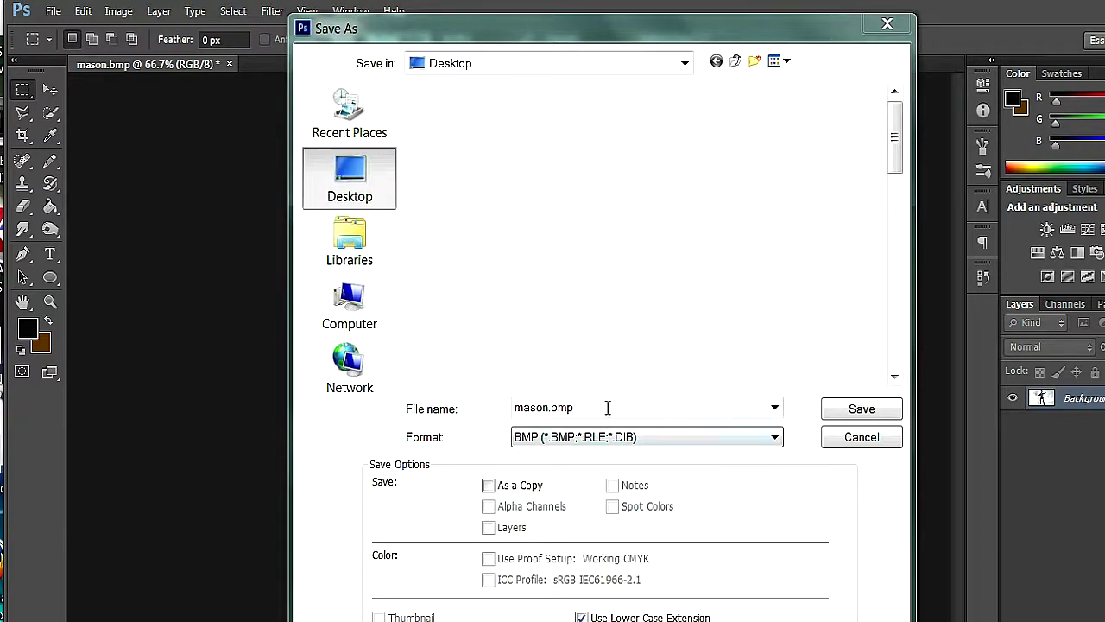
left_click_drag(608, 408, 412, 431)
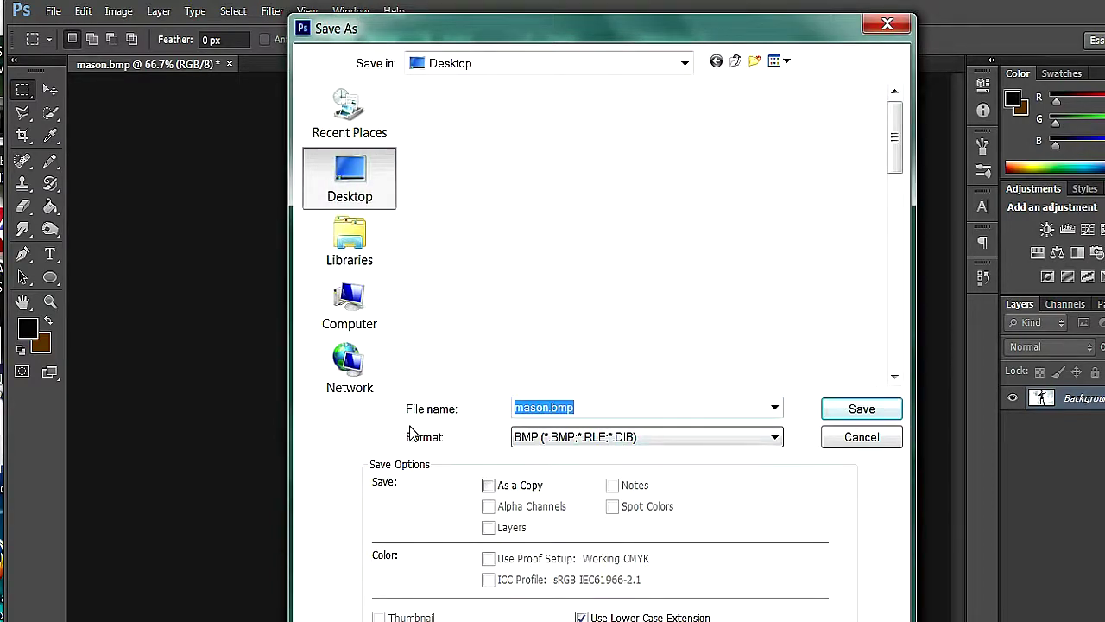
type("ma")
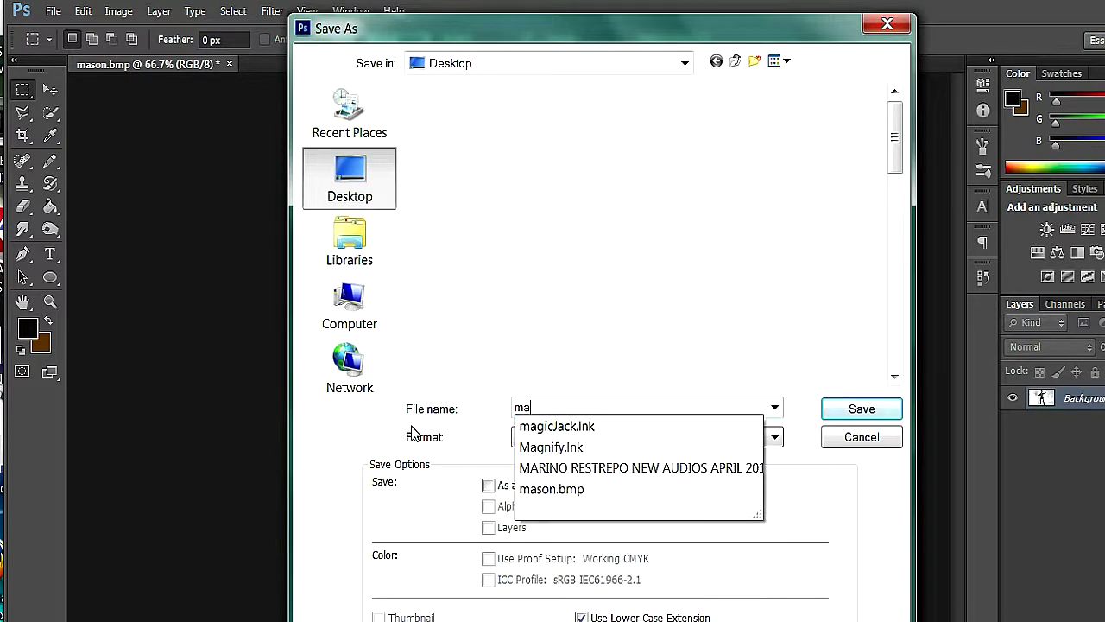
type("son 1")
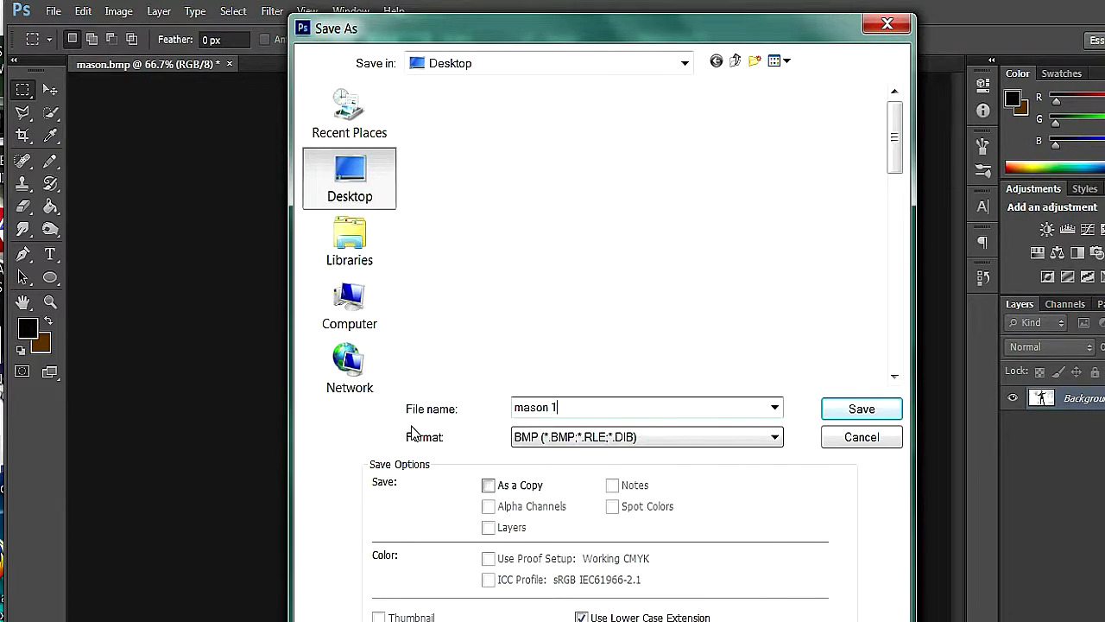
key("Return")
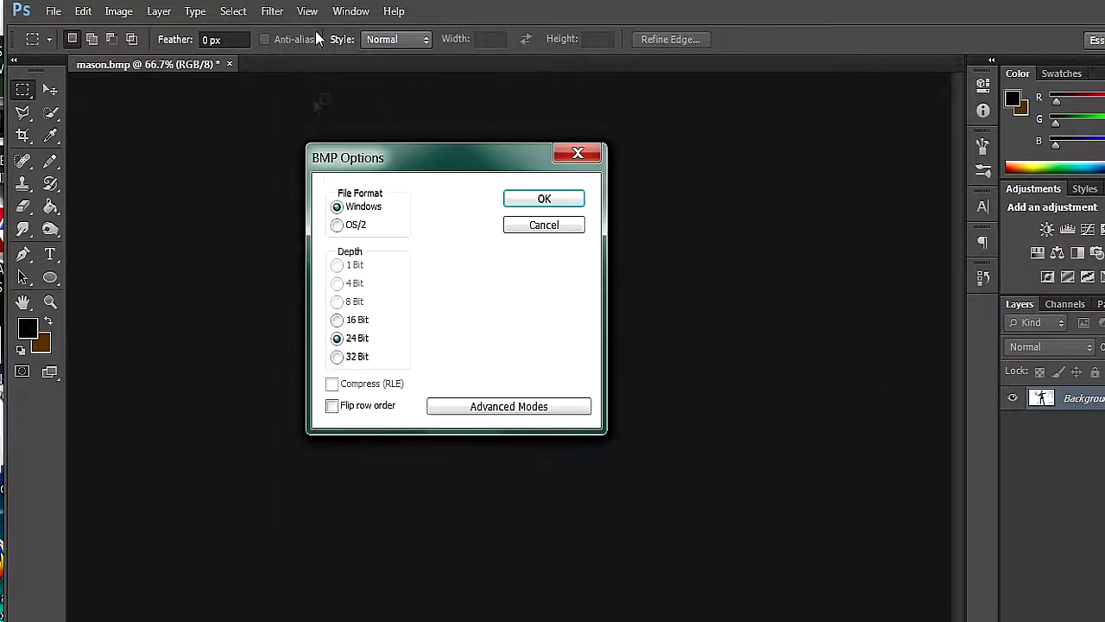
left_click(343, 359)
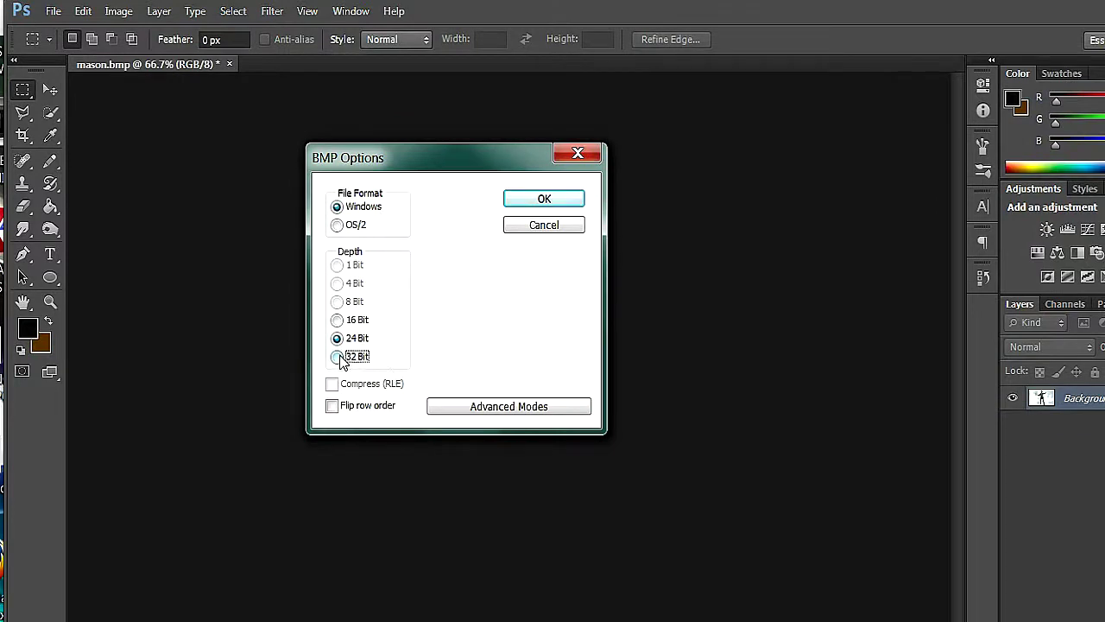
left_click(545, 200)
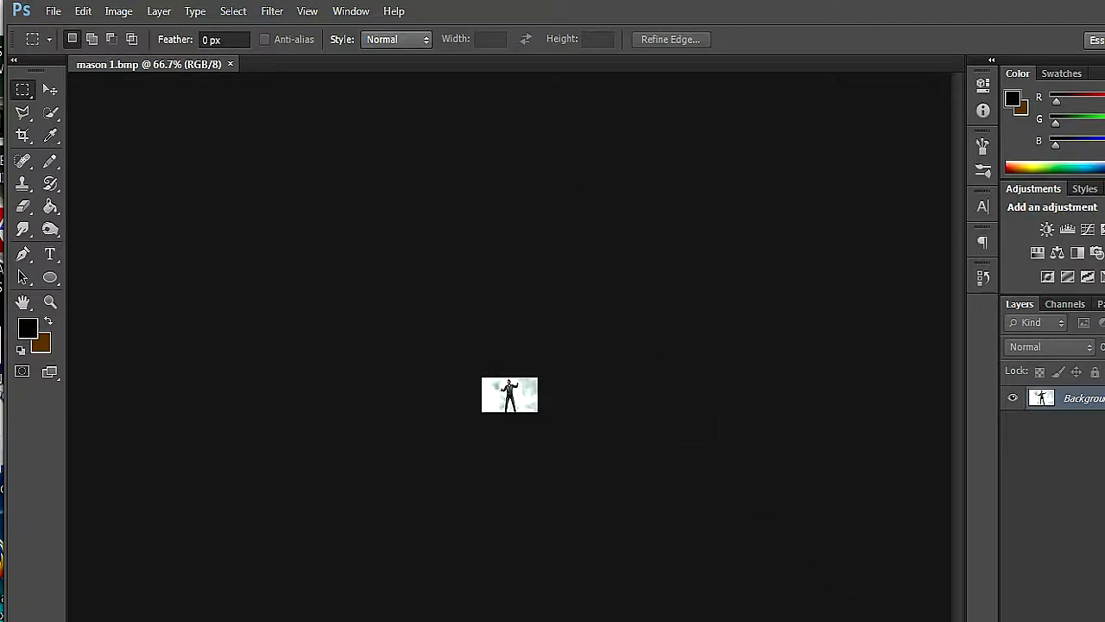
Step: Switch to the Talk folder in Windows Explorer, copy the file name of Talk_def.bmp and delete that file
key("alt+Tab")
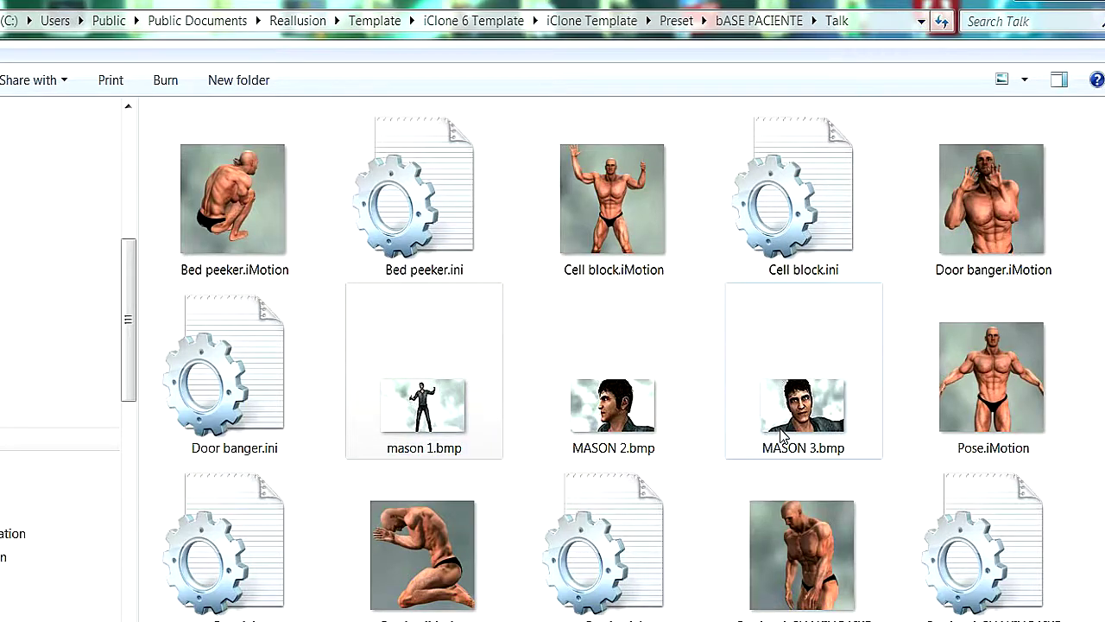
left_click(426, 388)
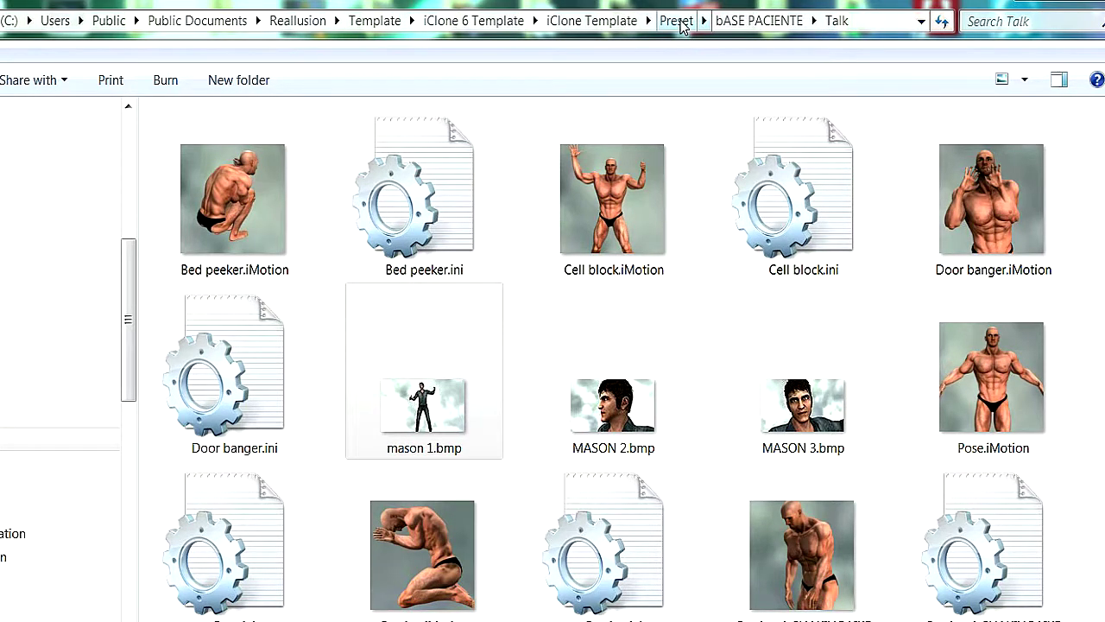
scroll(622, 363, "down", 2)
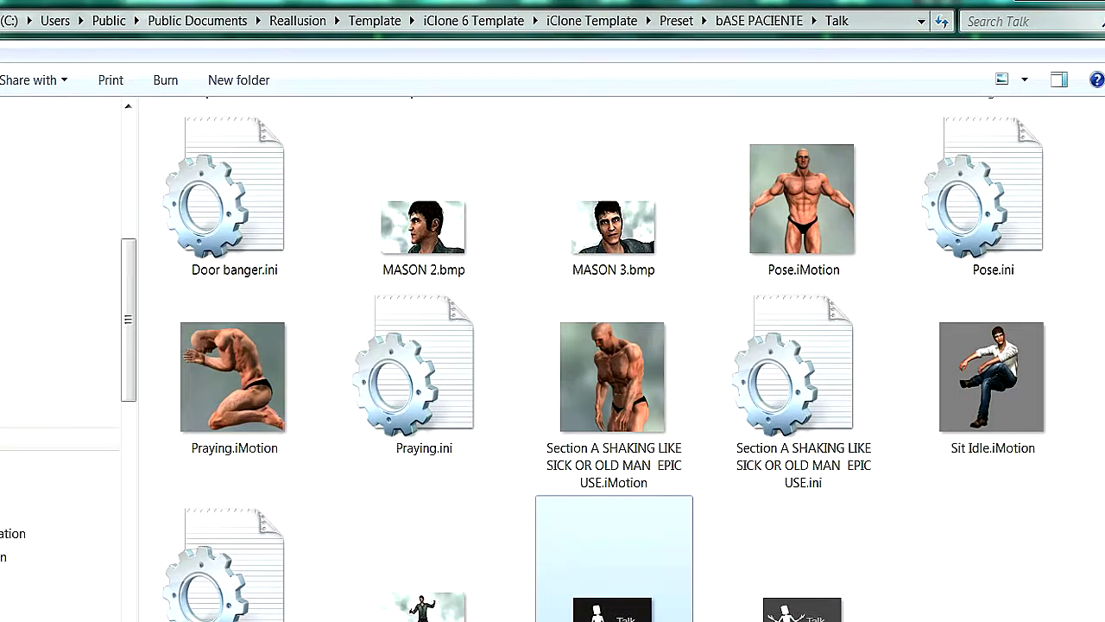
right_click(604, 618)
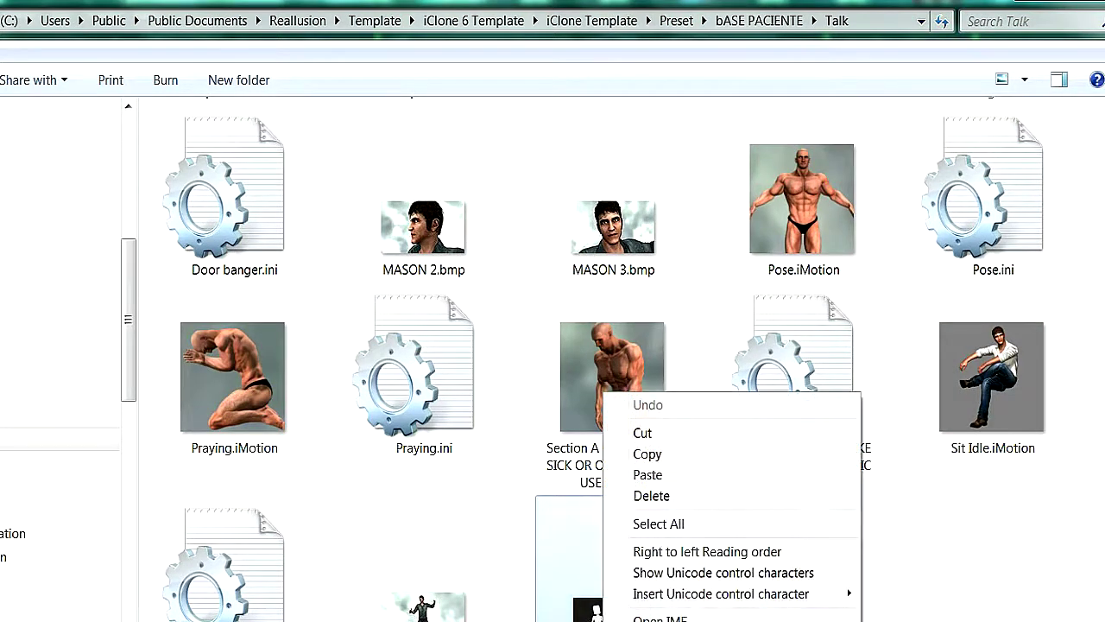
left_click(650, 453)
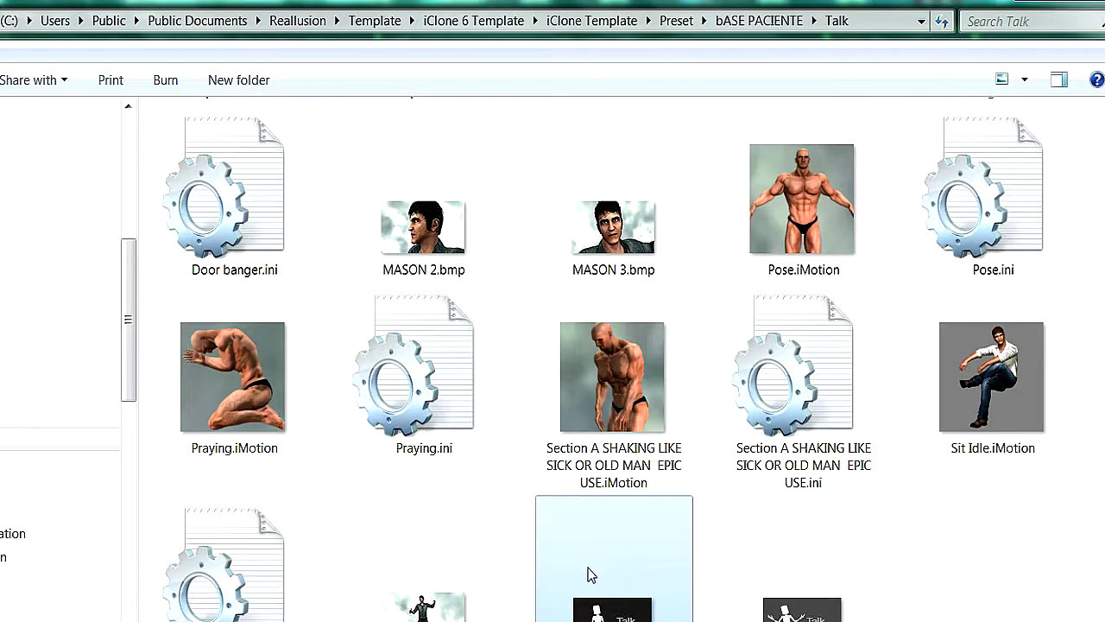
key("Delete")
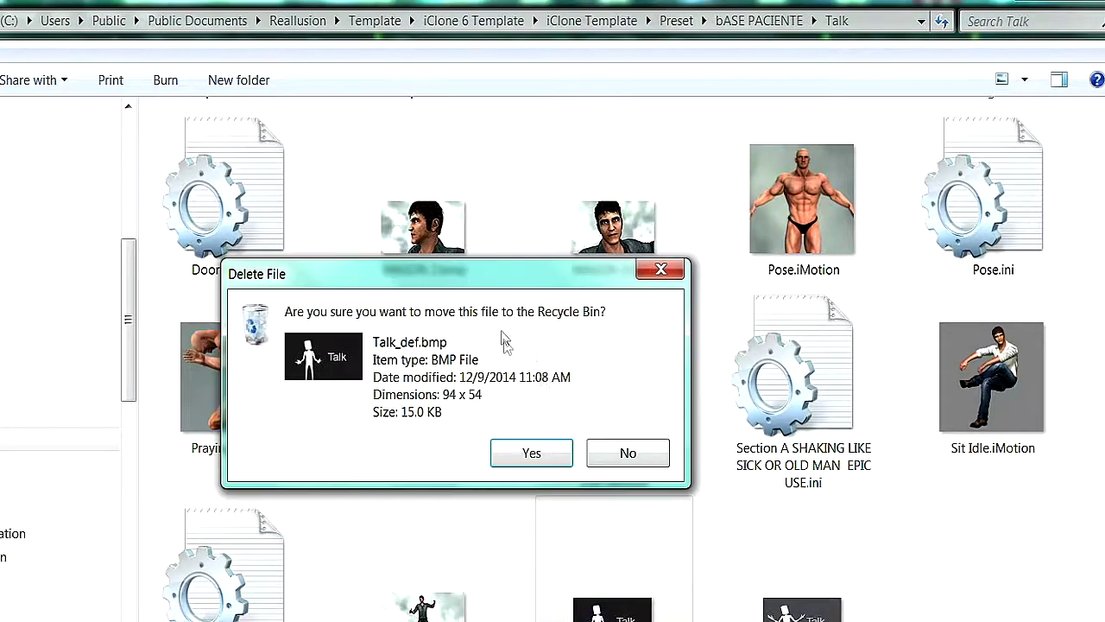
left_click(525, 451)
Step: Rename MASON 2.bmp to Talk_def using the copied file name
left_click(420, 278)
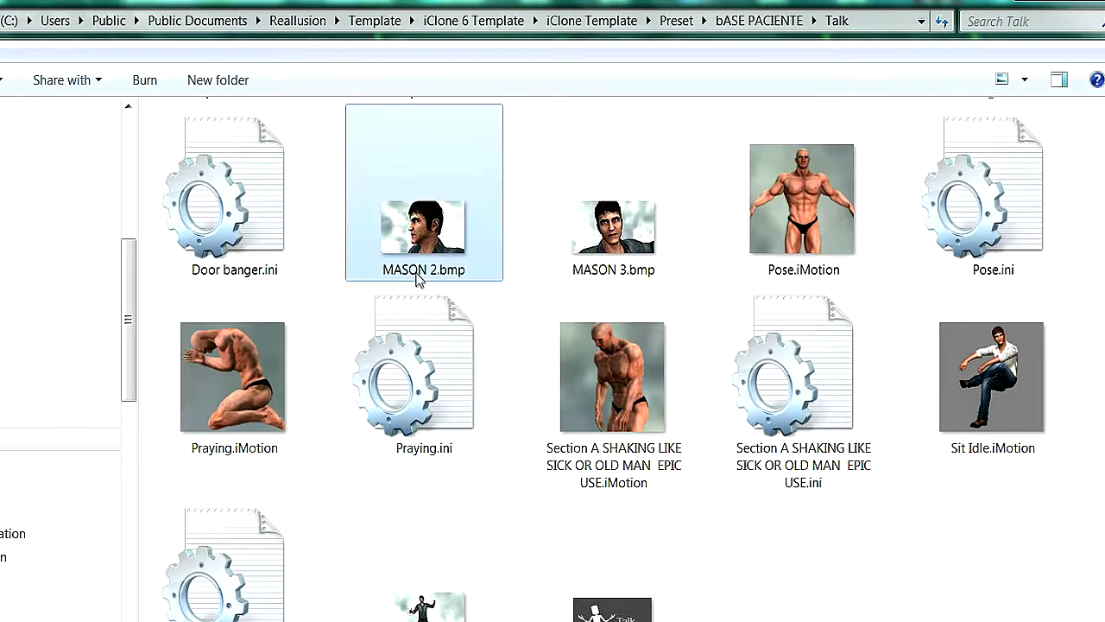
left_click(417, 271)
right_click(417, 271)
left_click(459, 356)
key("Return")
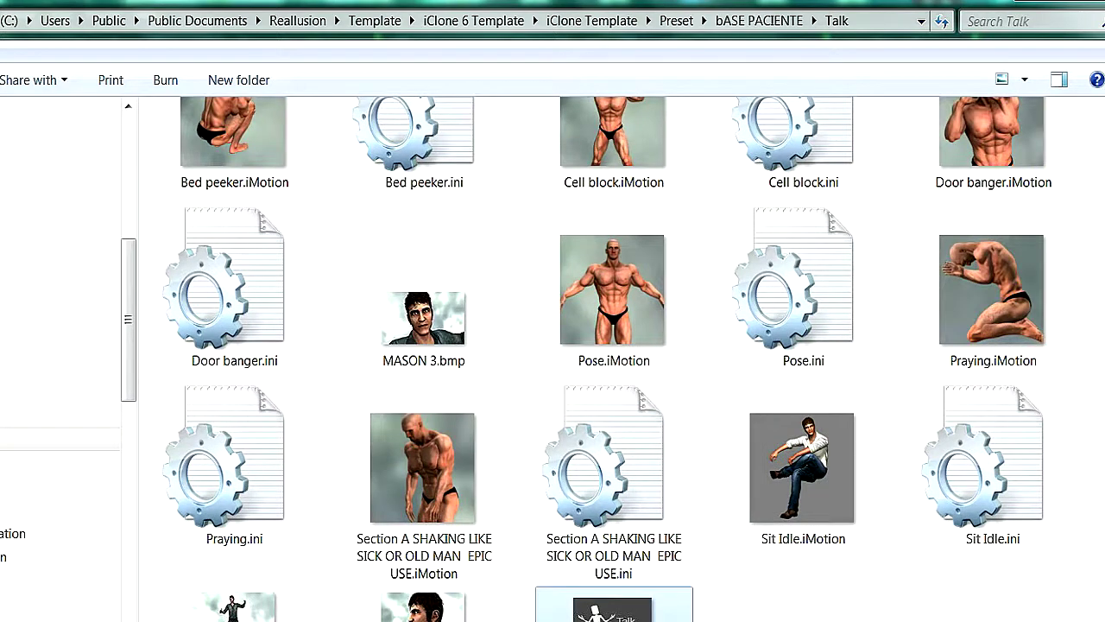
Step: Copy the file name of Talk_over.bmp and delete that file
right_click(640, 612)
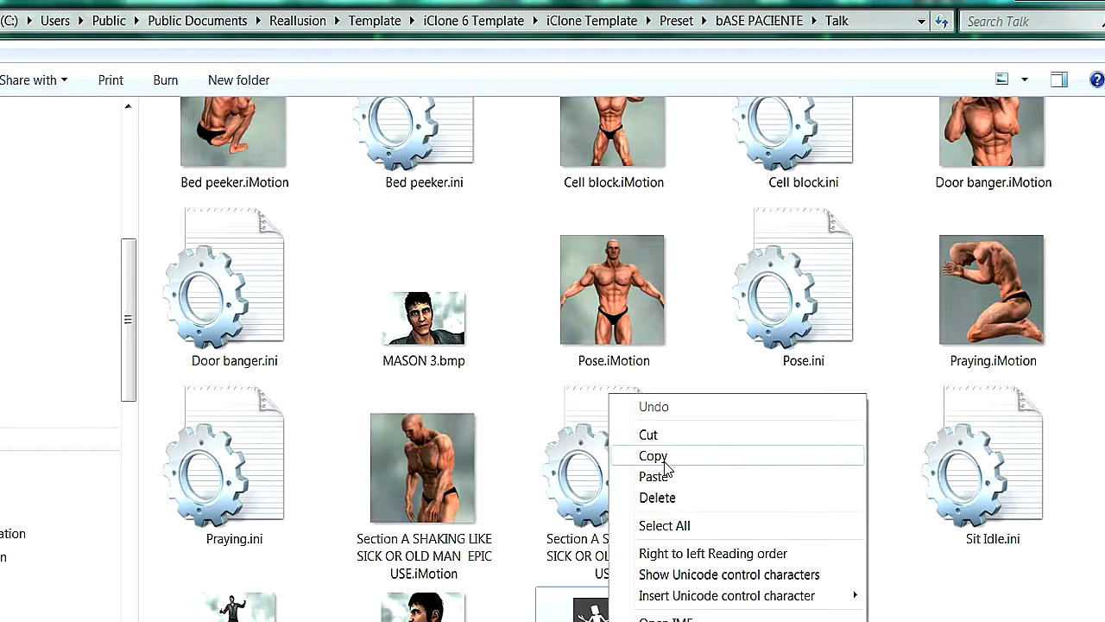
left_click(665, 457)
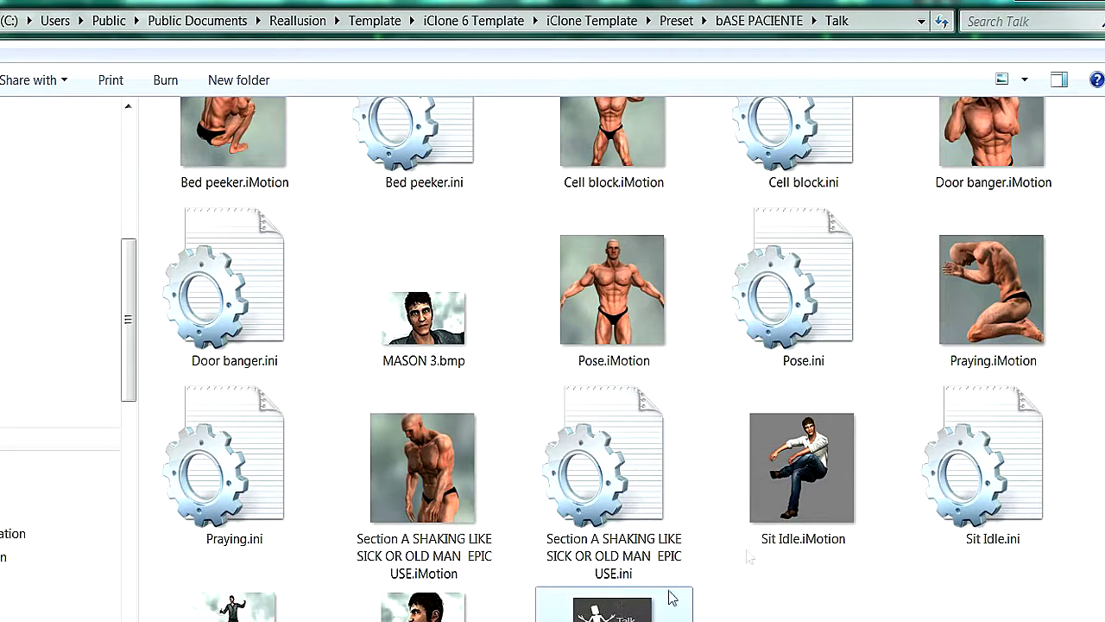
key("Delete")
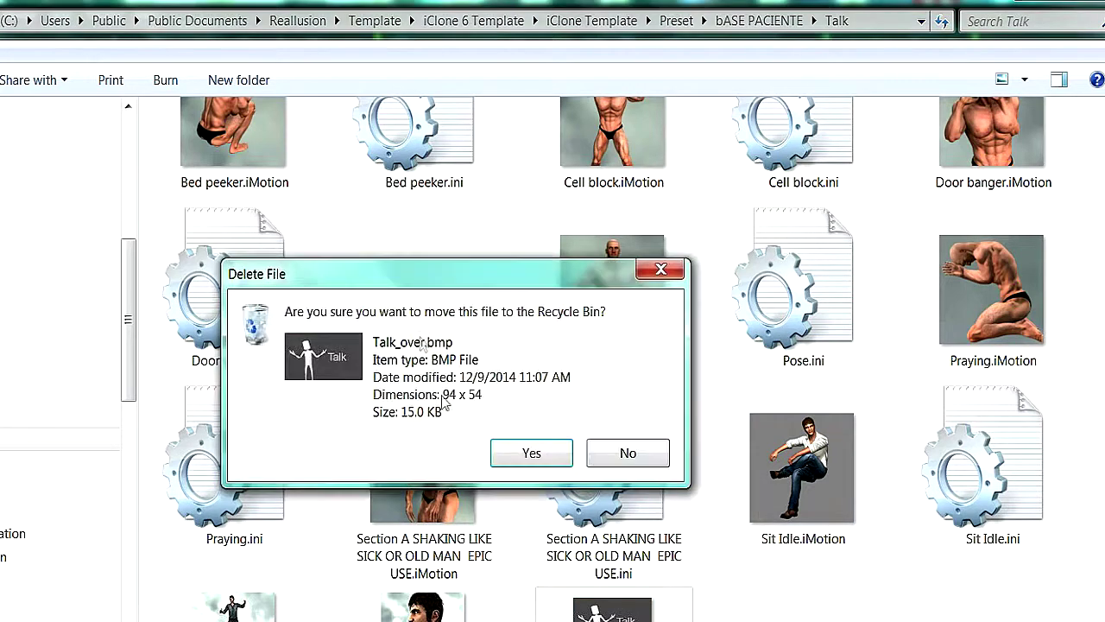
left_click(508, 456)
Step: Rename MASON 3.bmp to Talk_over using the copied file name
left_click(424, 361)
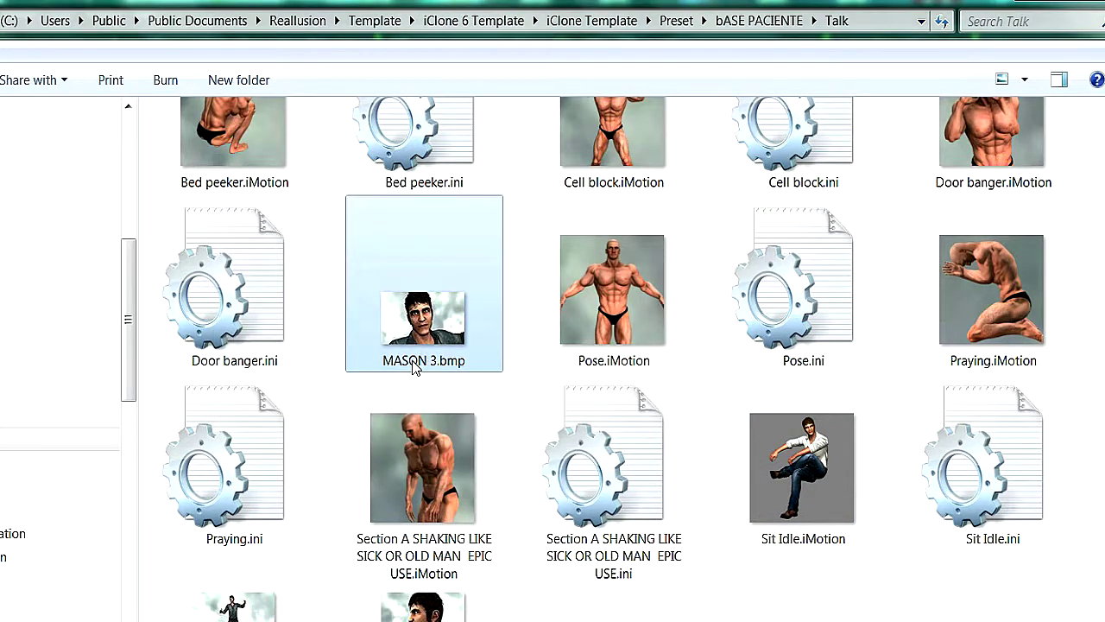
left_click(414, 367)
right_click(415, 364)
left_click(458, 444)
left_click(605, 449)
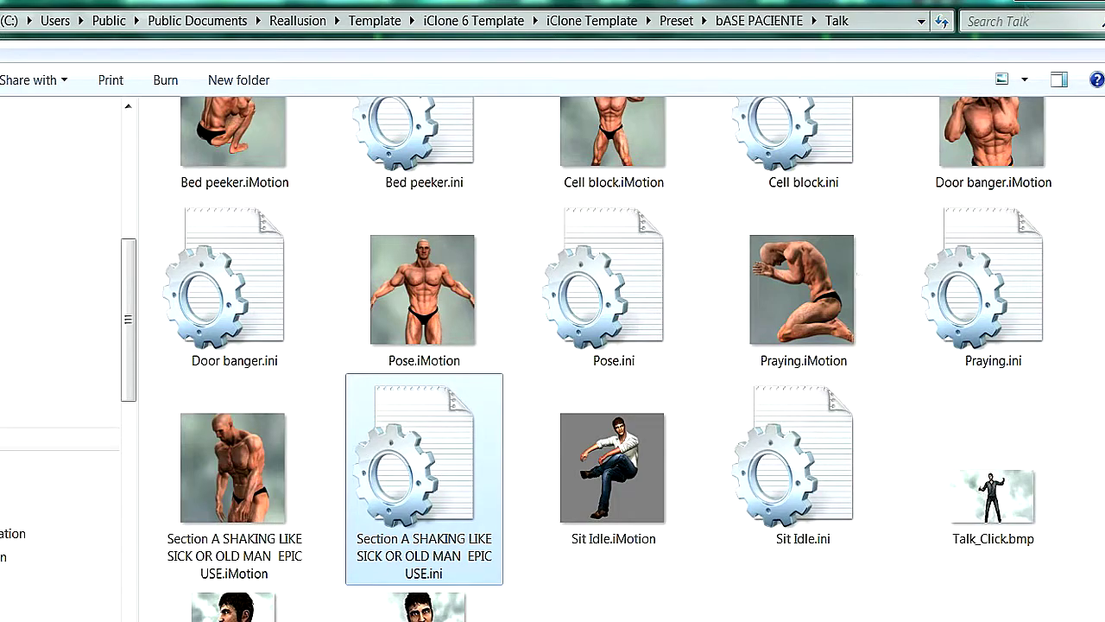
Step: Switch back to iClone and open Motion Puppet for the character
key("alt+Tab")
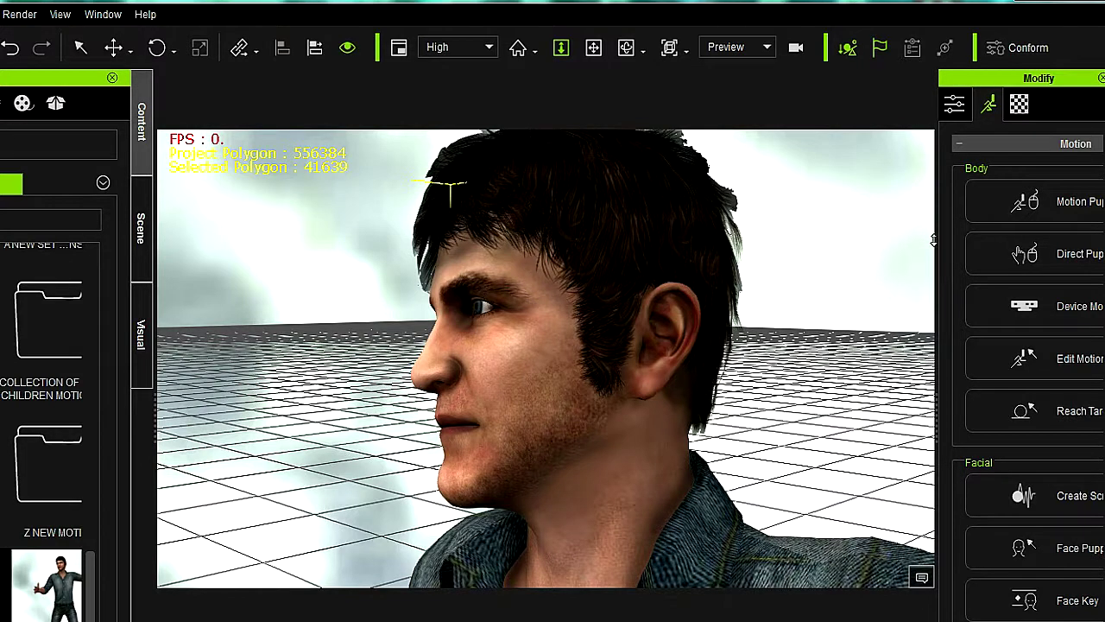
scroll(903, 250, "down", 3)
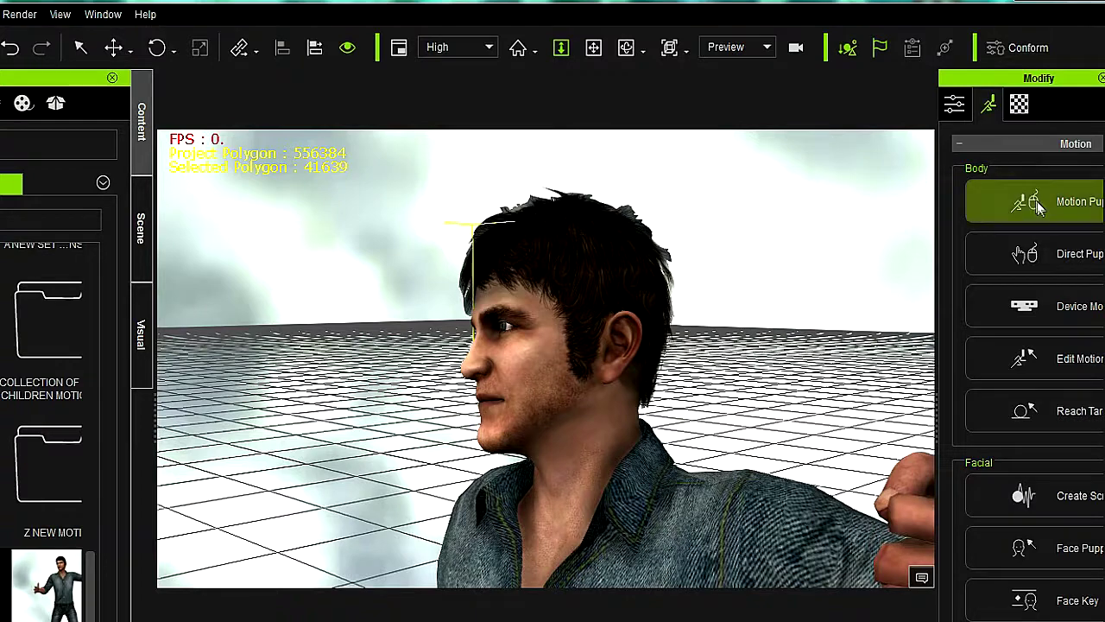
left_click(993, 212)
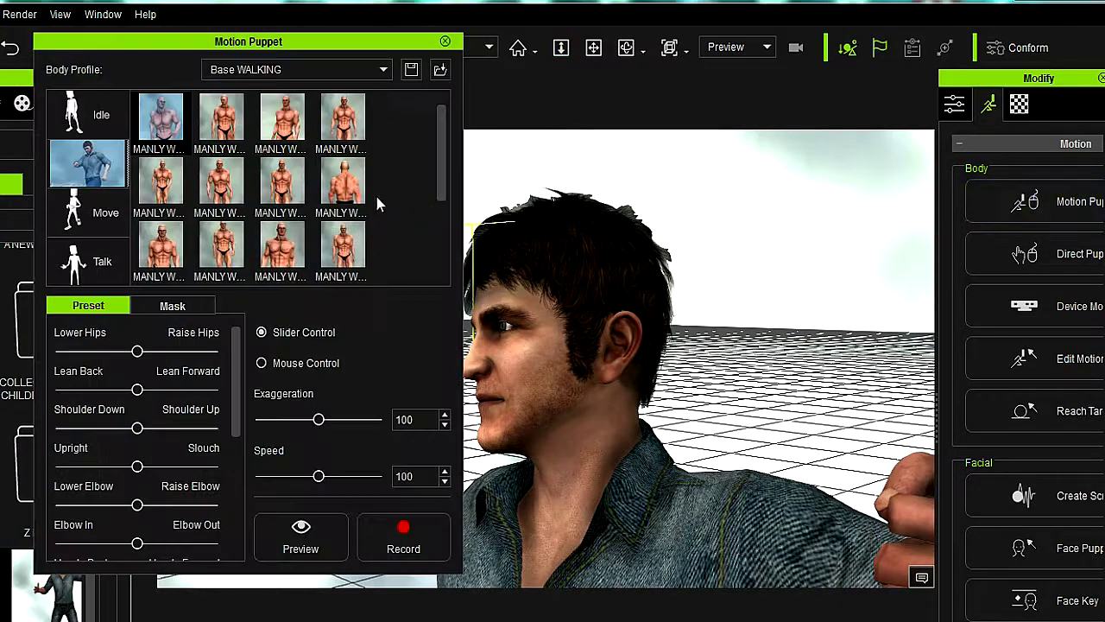
Step: Load the bASE PACIENTE body profile in Motion Puppet
left_click(384, 69)
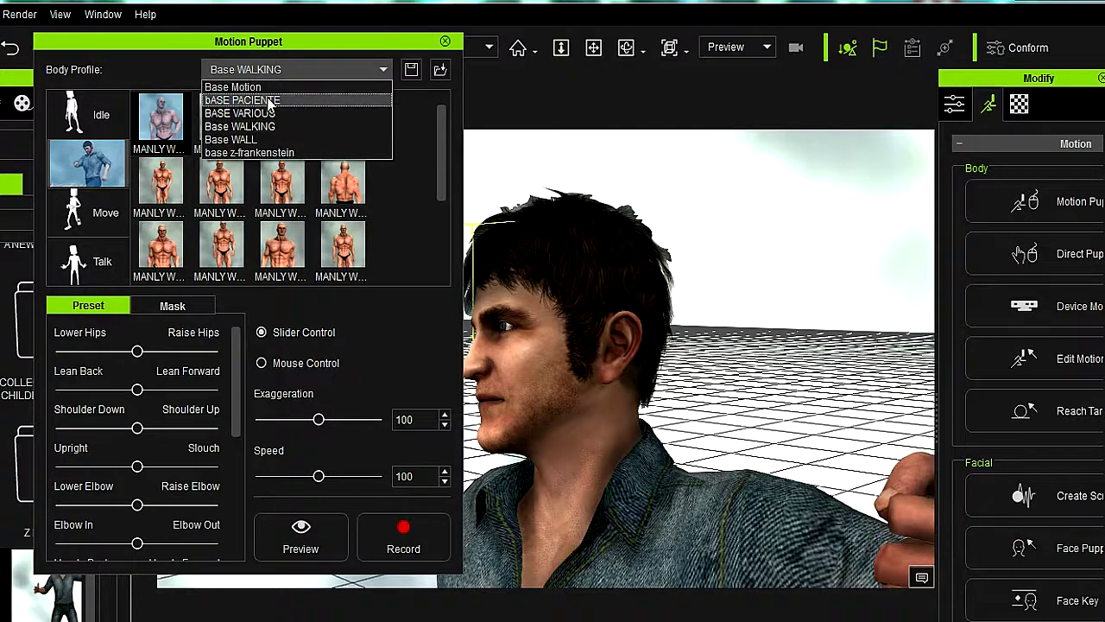
left_click(270, 101)
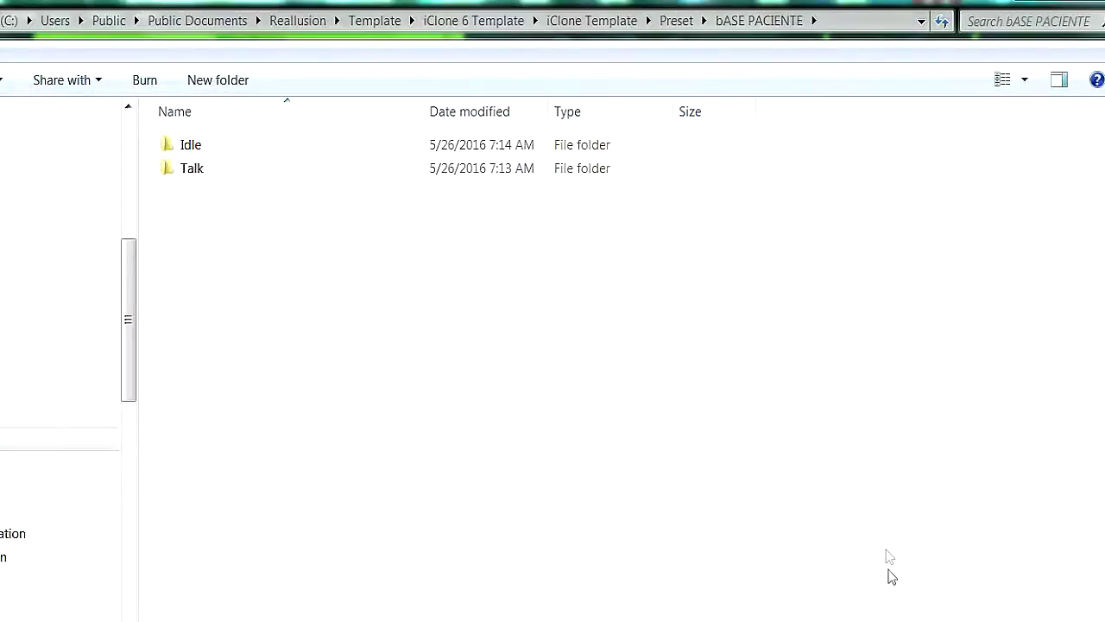
Step: In Windows Explorer, open the Idle folder of the bASE PACIENTE preset and examine the iPose, iMotion and ini files of 01_Bored
double_click(198, 145)
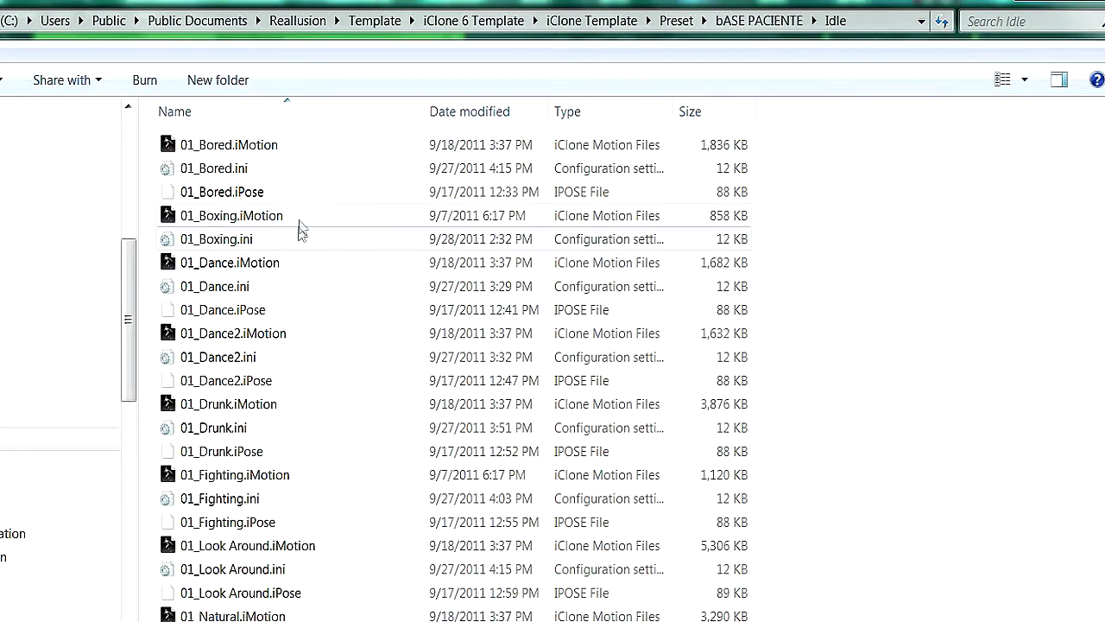
left_click(194, 191)
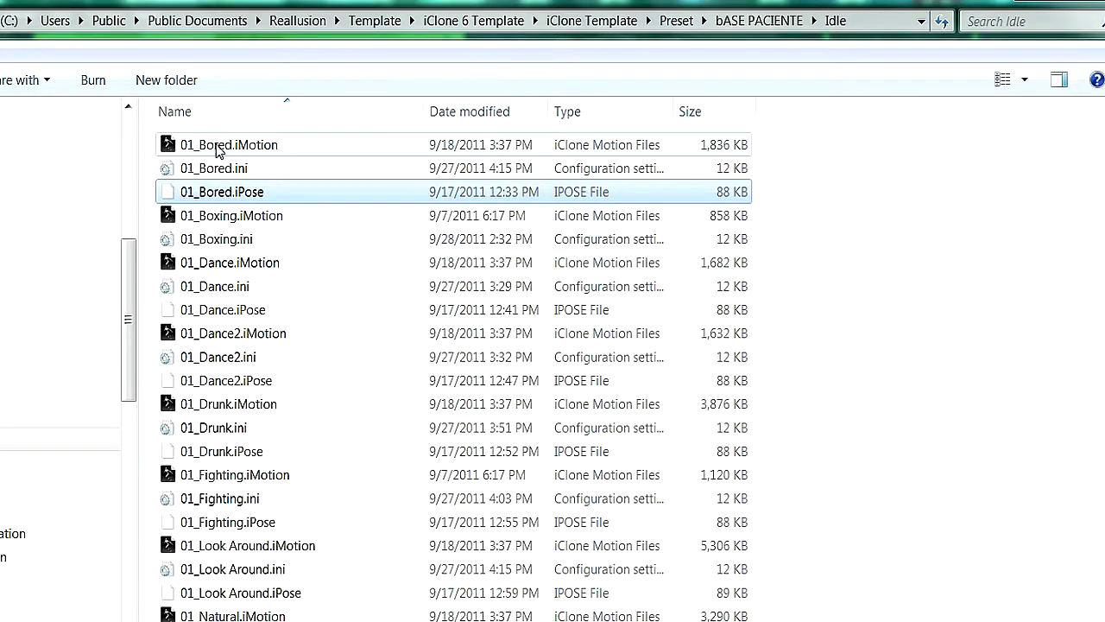
left_click(205, 149)
left_click(216, 170)
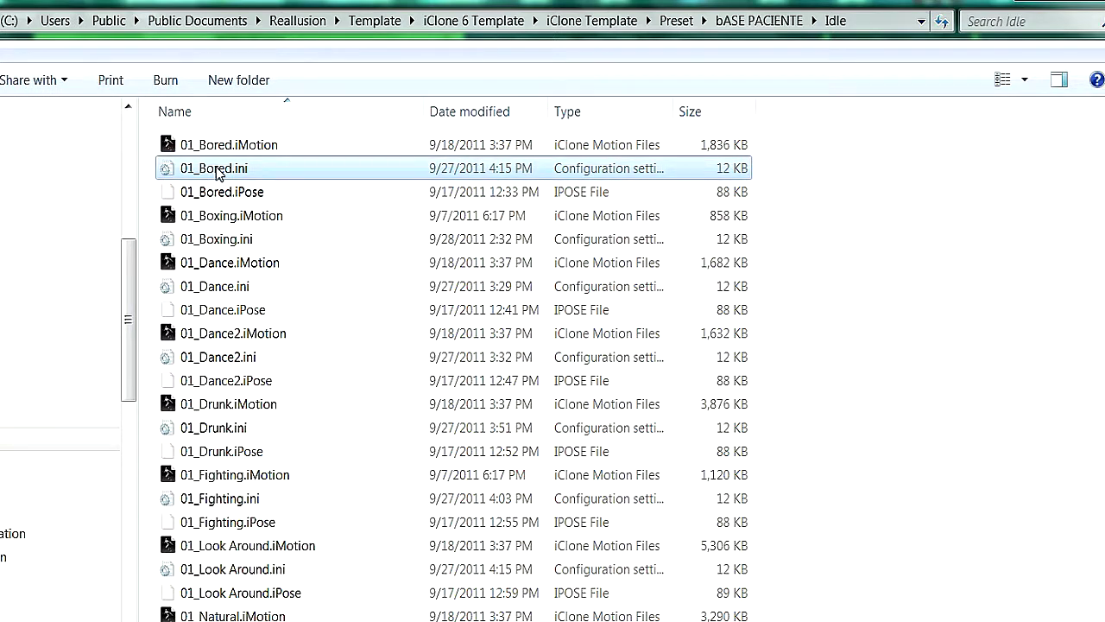
mouse_move(216, 173)
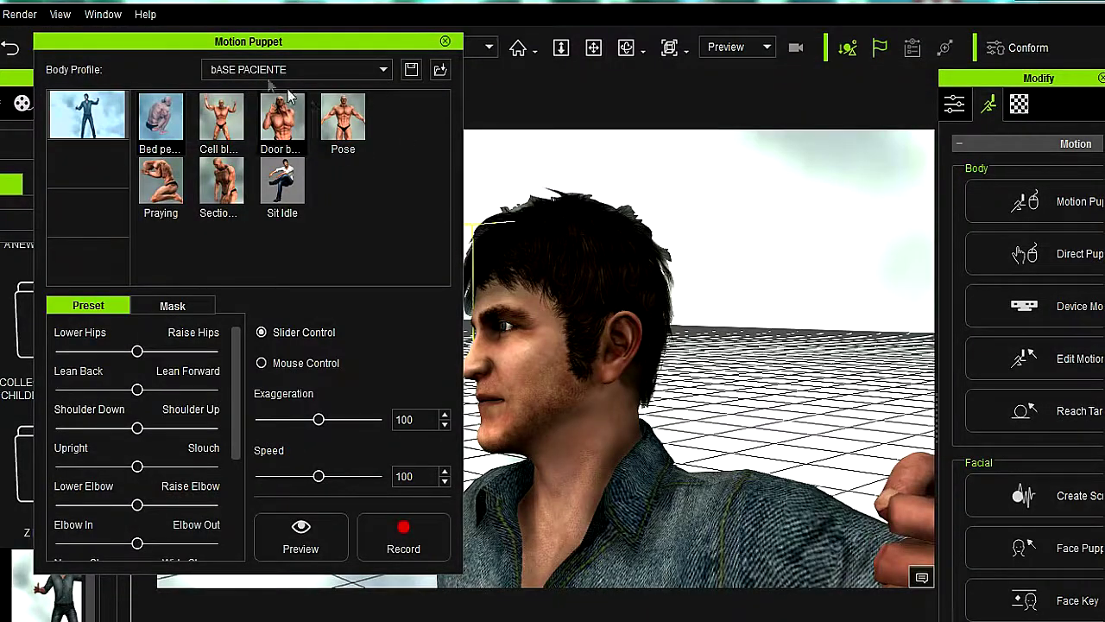
Step: Reload the bASE PACIENTE body profile in iClone's Motion Puppet by switching to Base WALL and back
left_click(384, 74)
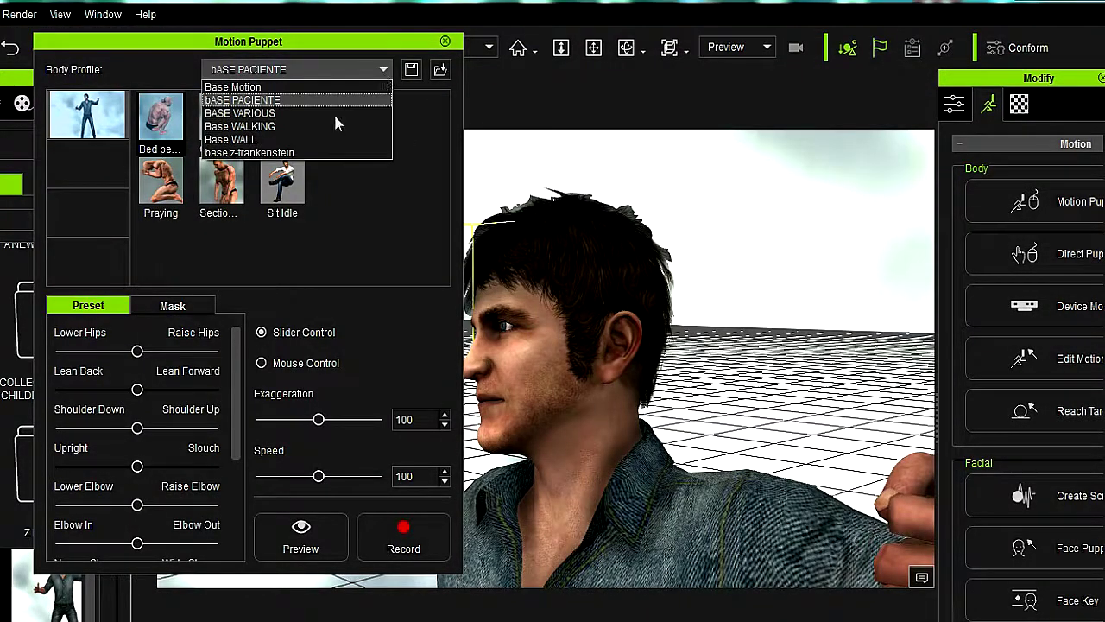
left_click(242, 140)
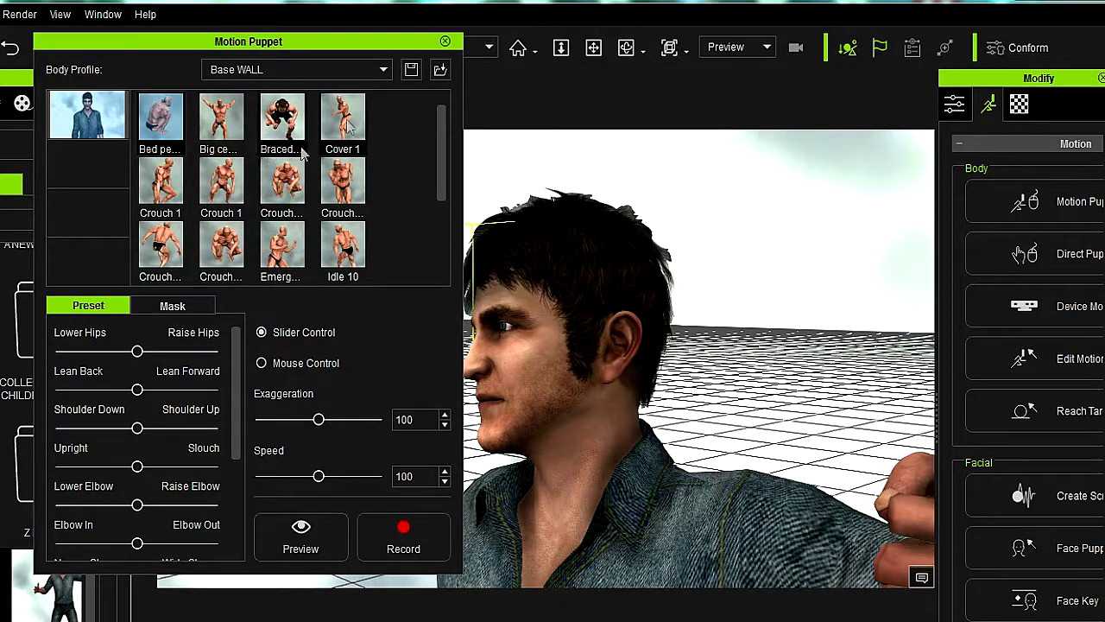
left_click(384, 72)
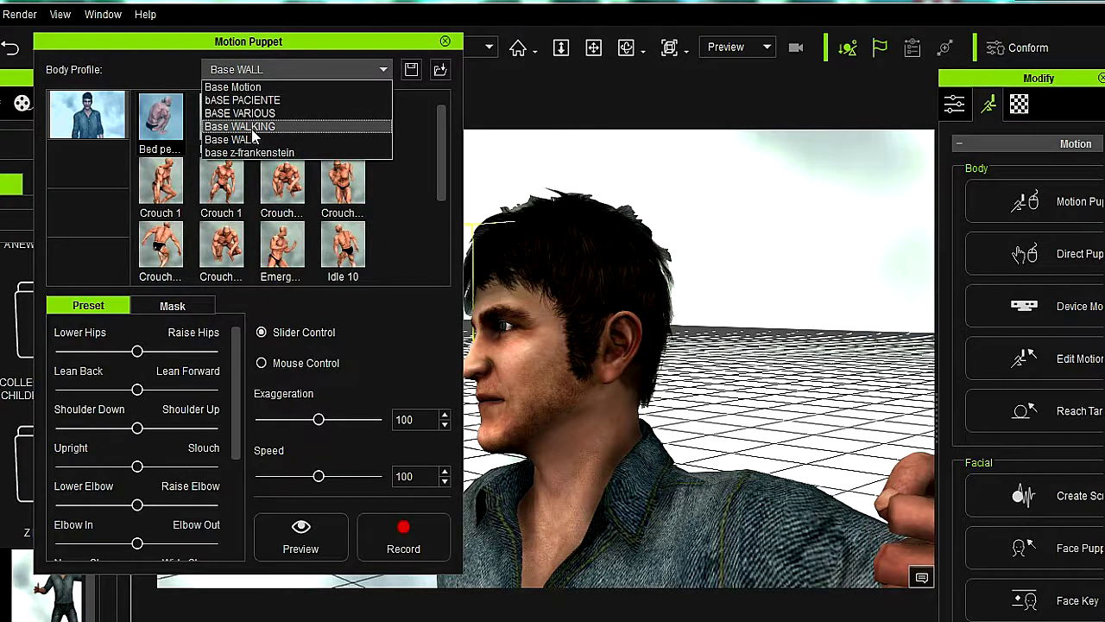
left_click(256, 101)
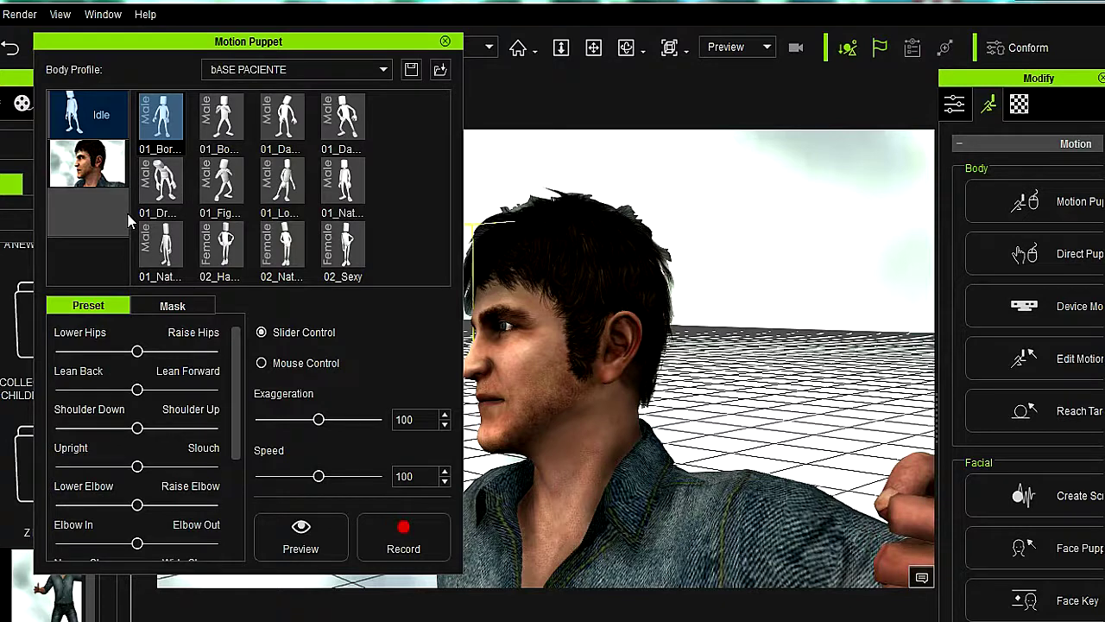
Step: Show the motions of the category with the custom character thumbnail, below Idle, and close Motion Puppet
left_click(100, 175)
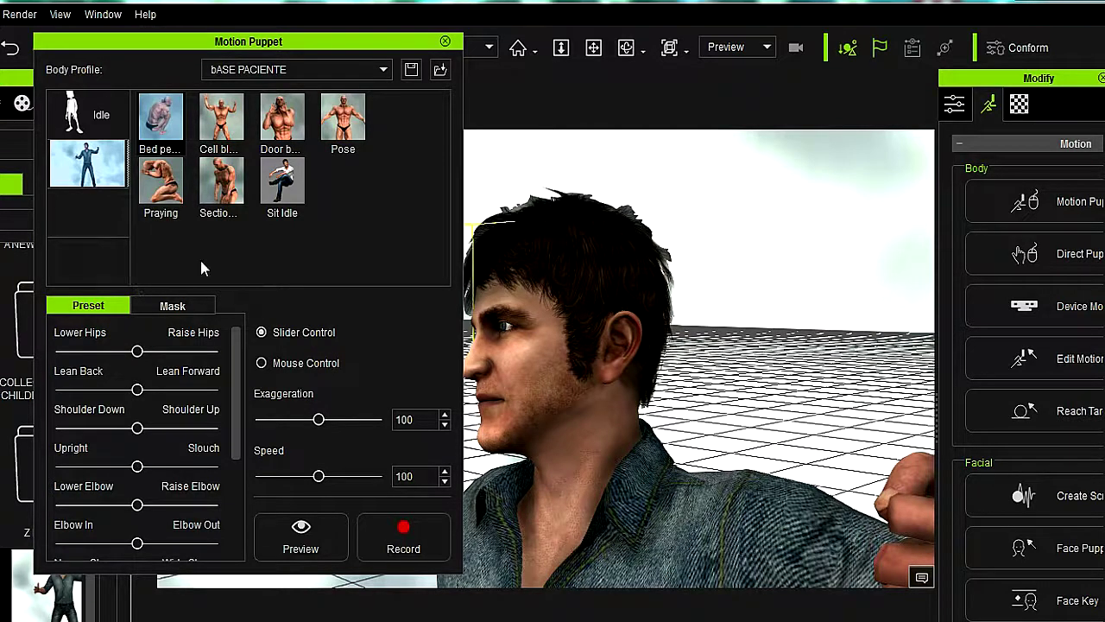
left_click(445, 42)
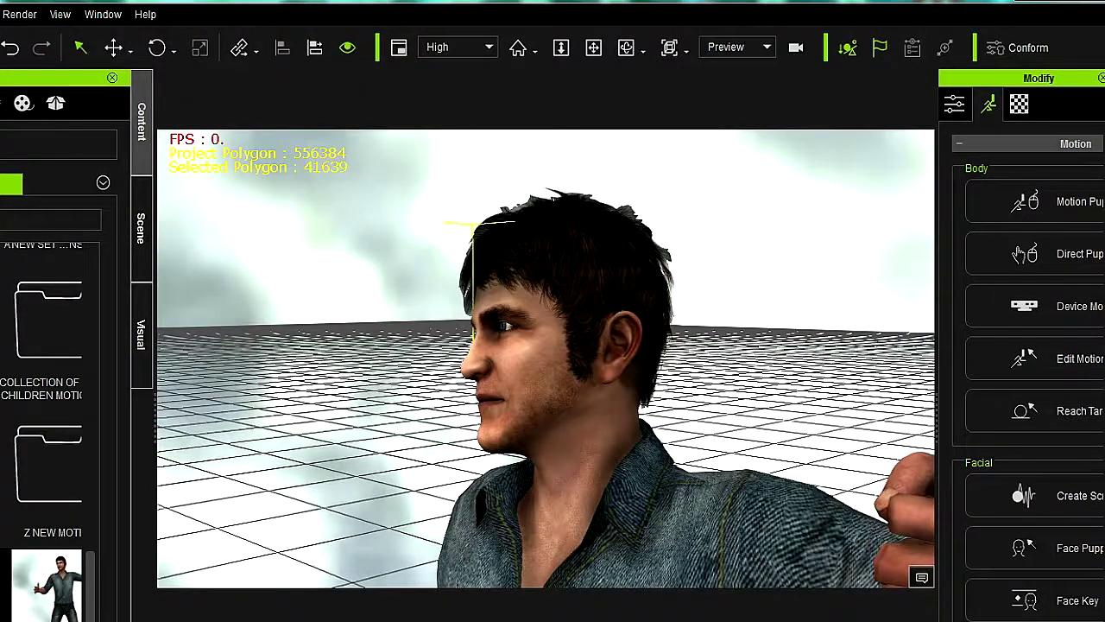